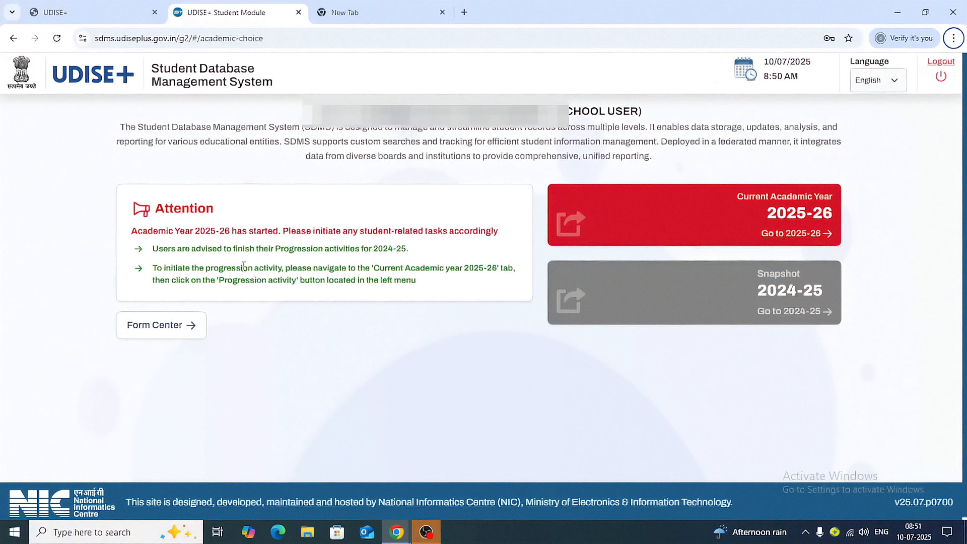
# Check the Rajasthan module login page, return to the Student Module, enter academic year 2025-26 and dismiss the School Information notice.
pyautogui.click(91, 20)
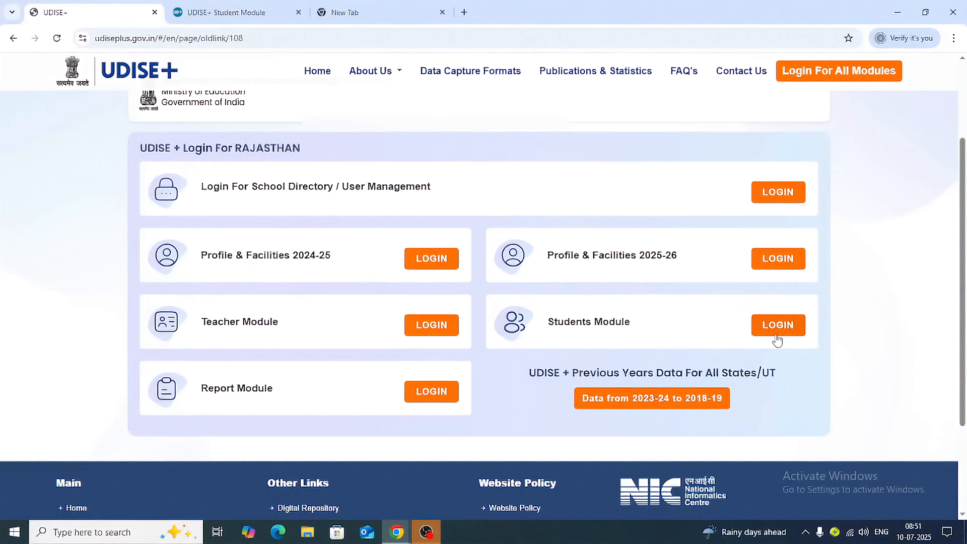
pyautogui.click(232, 12)
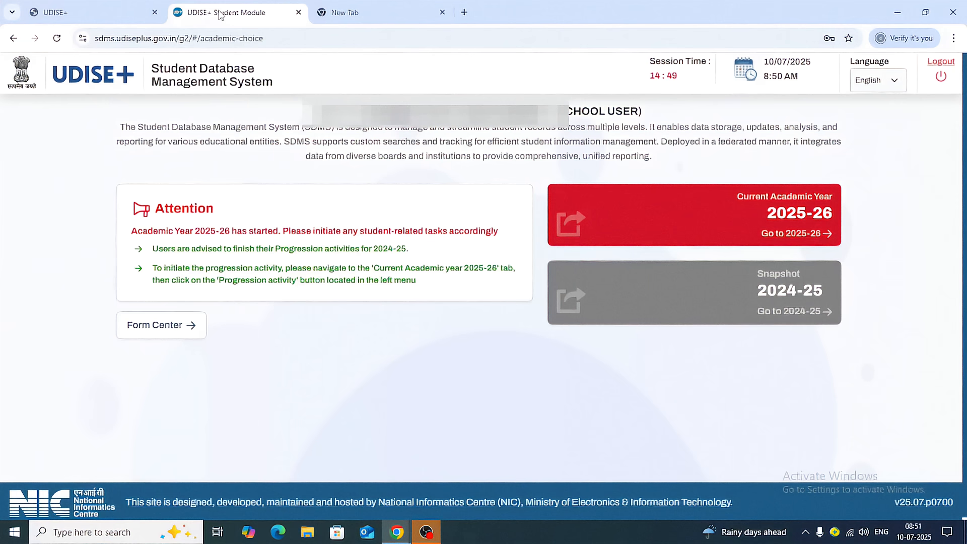
pyautogui.click(826, 234)
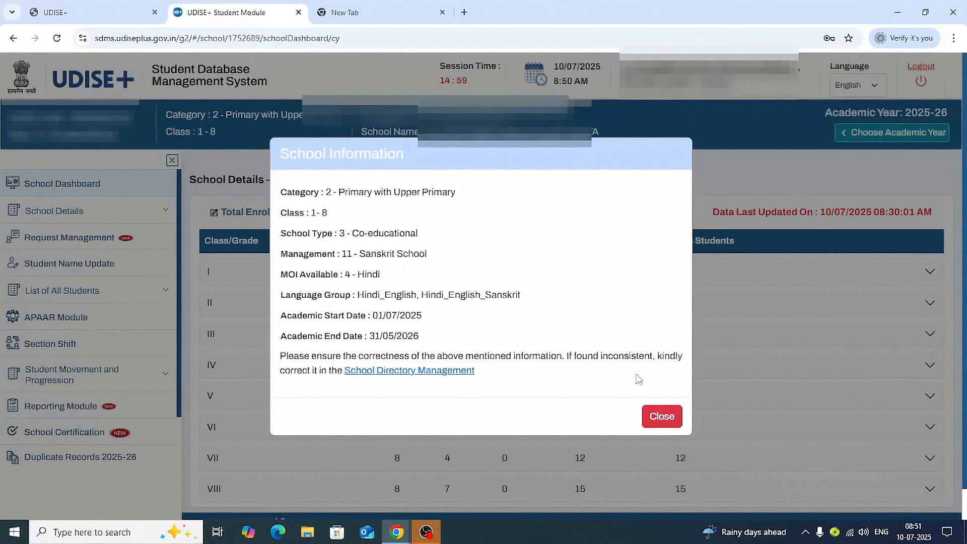
pyautogui.click(660, 418)
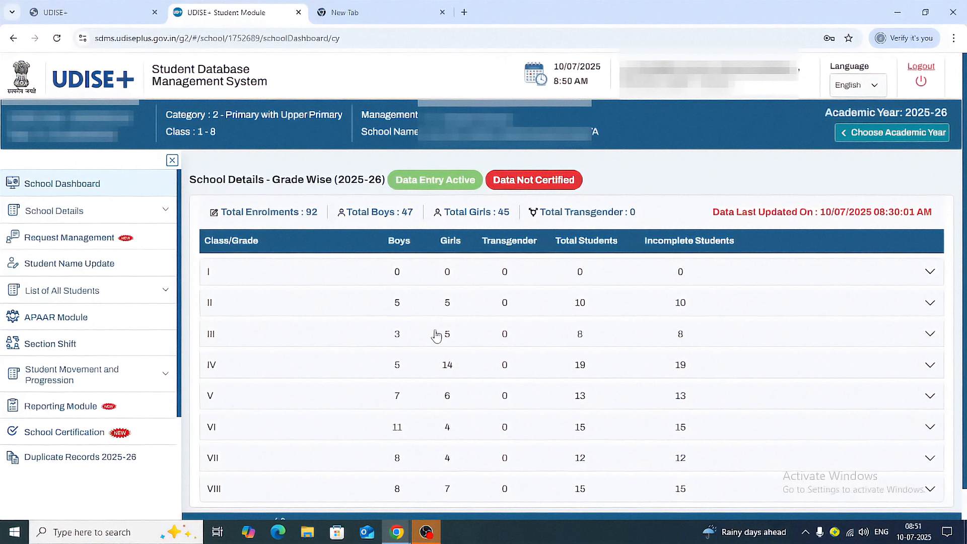
# Open the Progression Module under Student Movement and Progression.
pyautogui.click(165, 376)
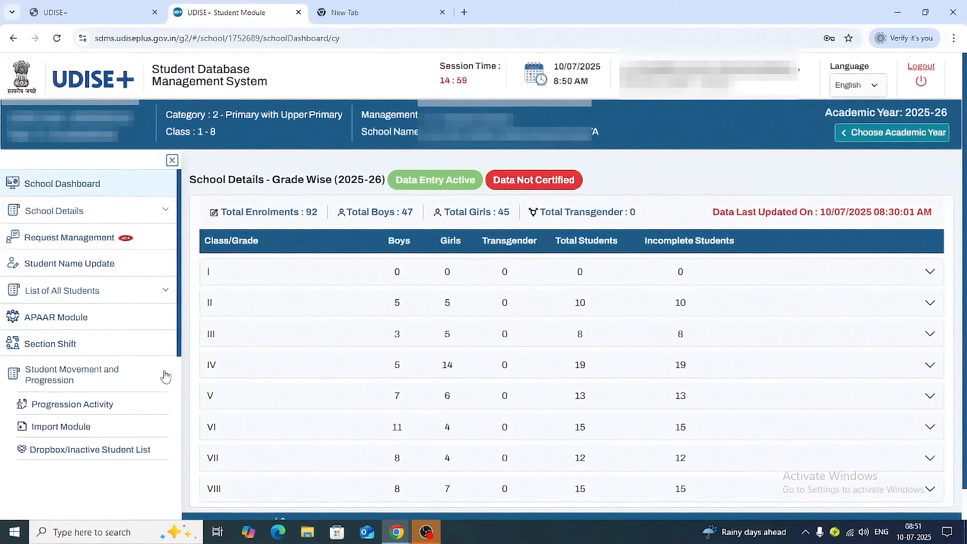
pyautogui.click(67, 405)
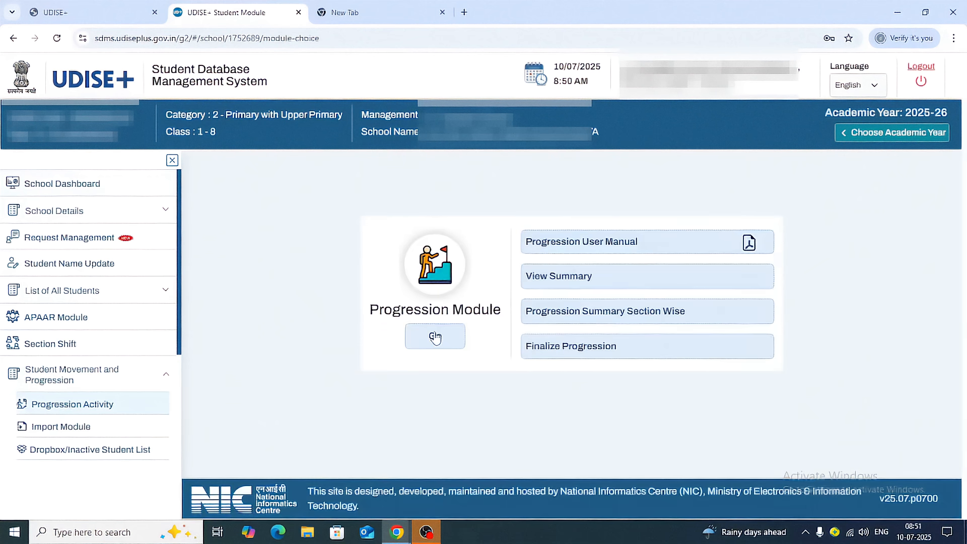
pyautogui.click(435, 337)
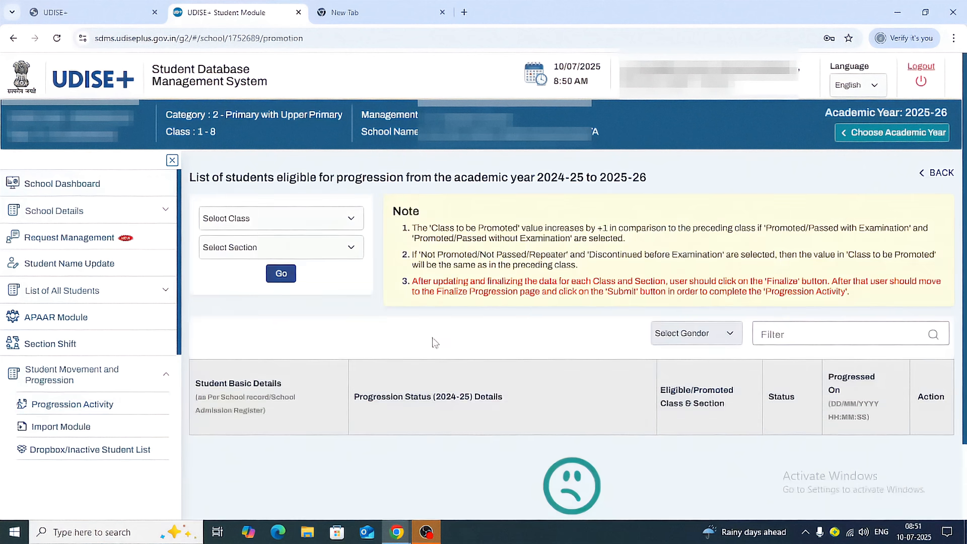
# List the students eligible for progression in Class VIII, Section A.
pyautogui.click(298, 224)
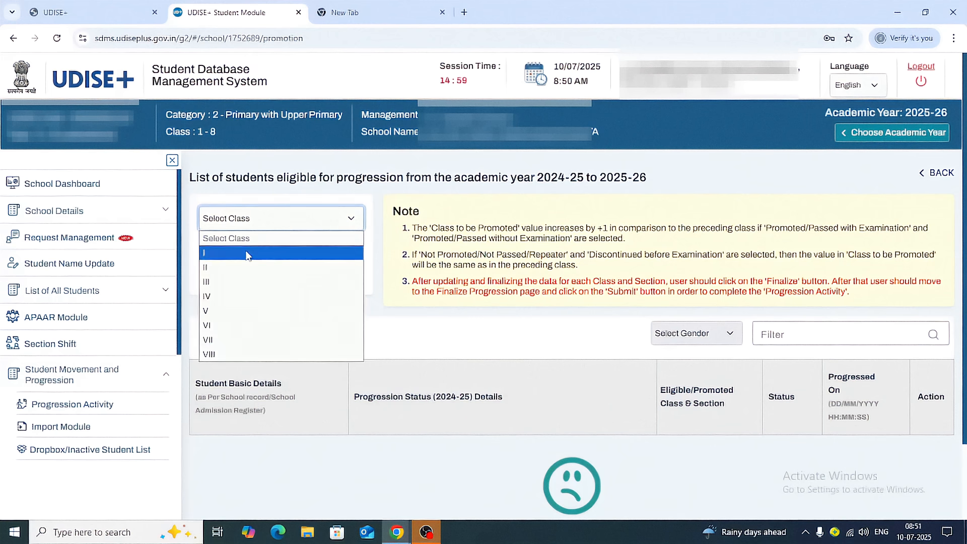
pyautogui.click(228, 353)
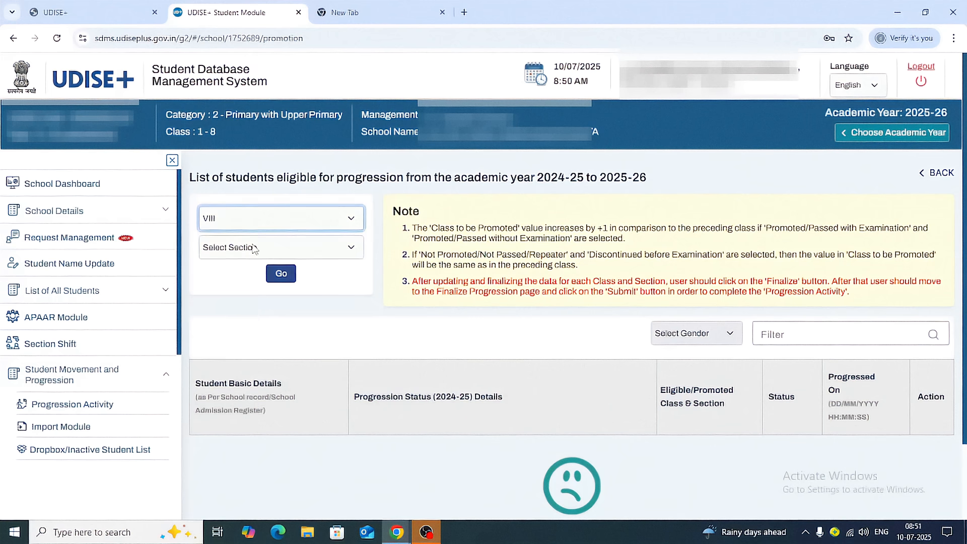
pyautogui.click(255, 248)
pyautogui.click(228, 283)
pyautogui.click(277, 276)
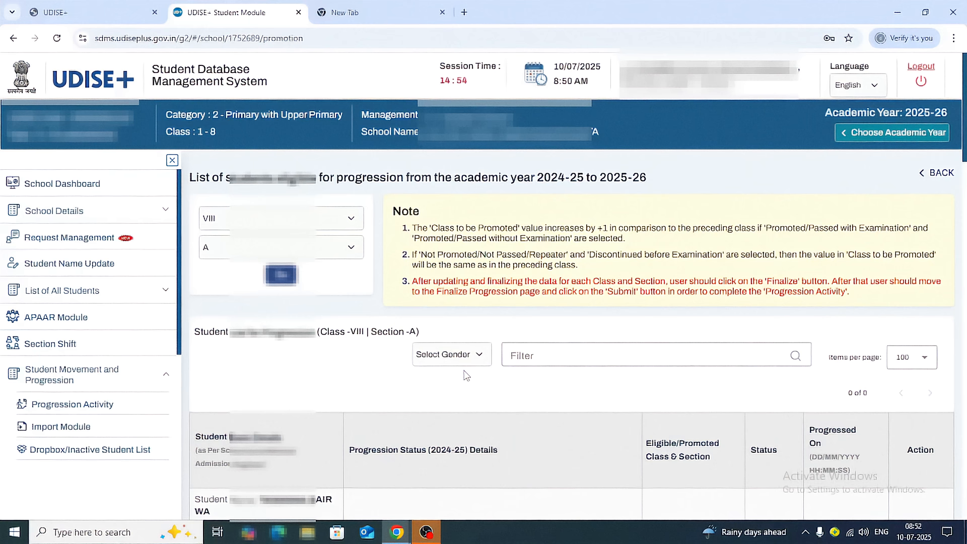
# For the first pending student, set progression status to Promoted(by Examination), marks to 90 percent and days attended to 93.
pyautogui.scroll(-5, 467, 376)
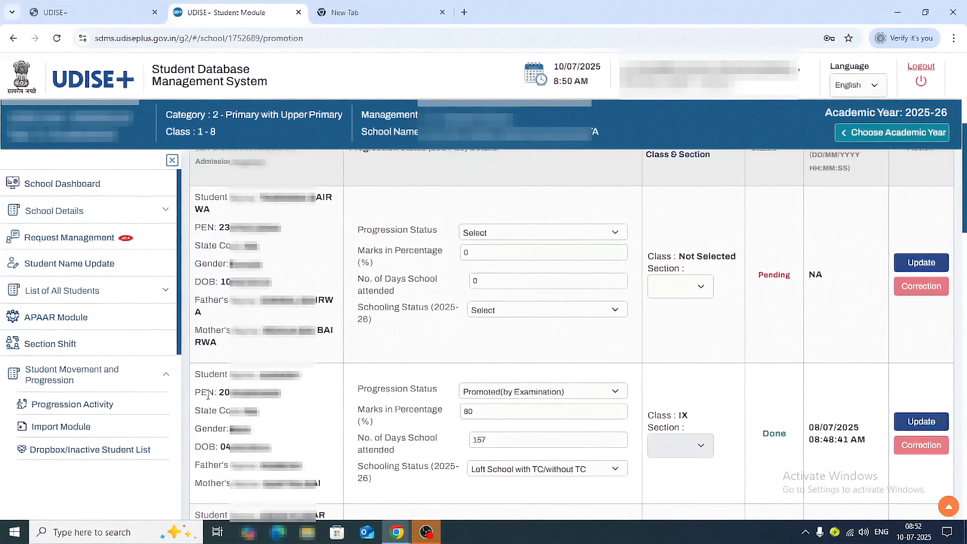
pyautogui.click(510, 237)
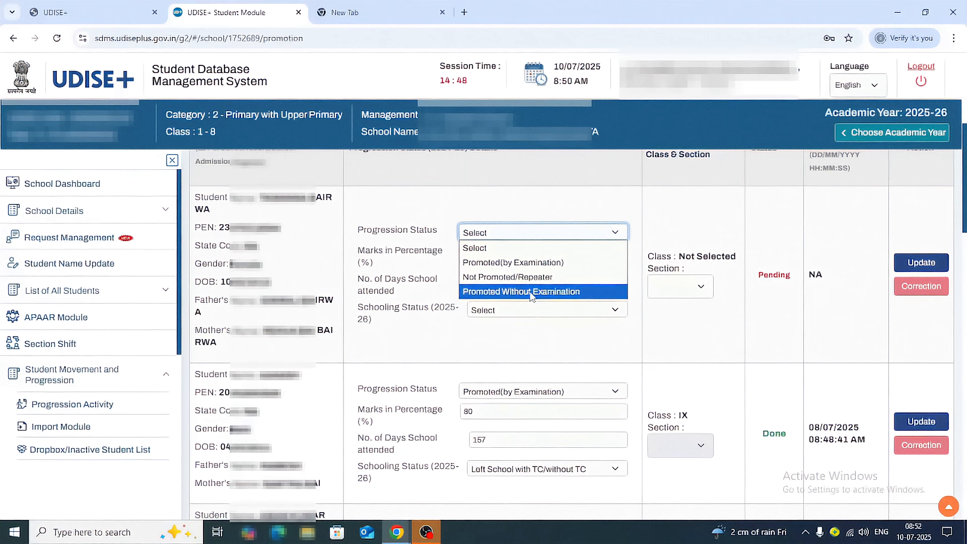
pyautogui.click(510, 264)
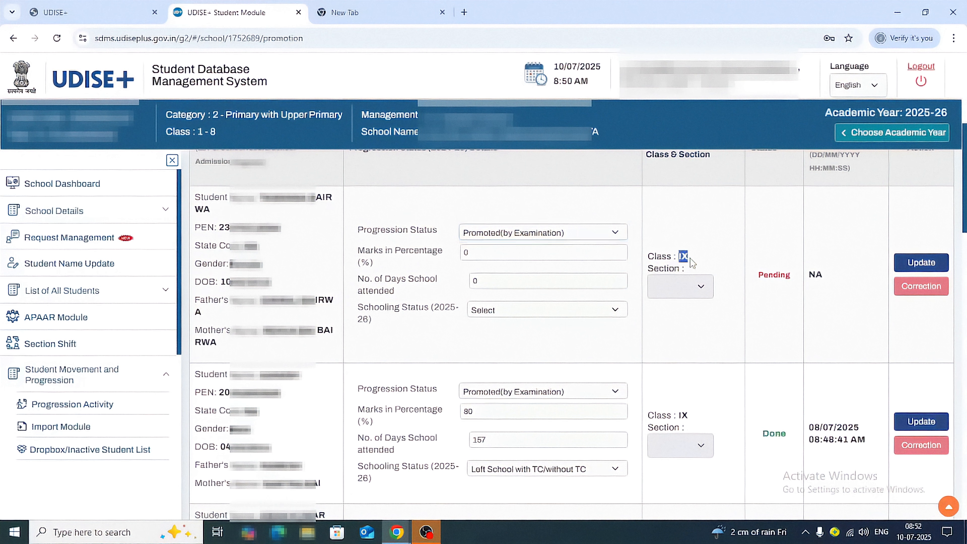
pyautogui.moveTo(485, 258); pyautogui.dragTo(447, 260)
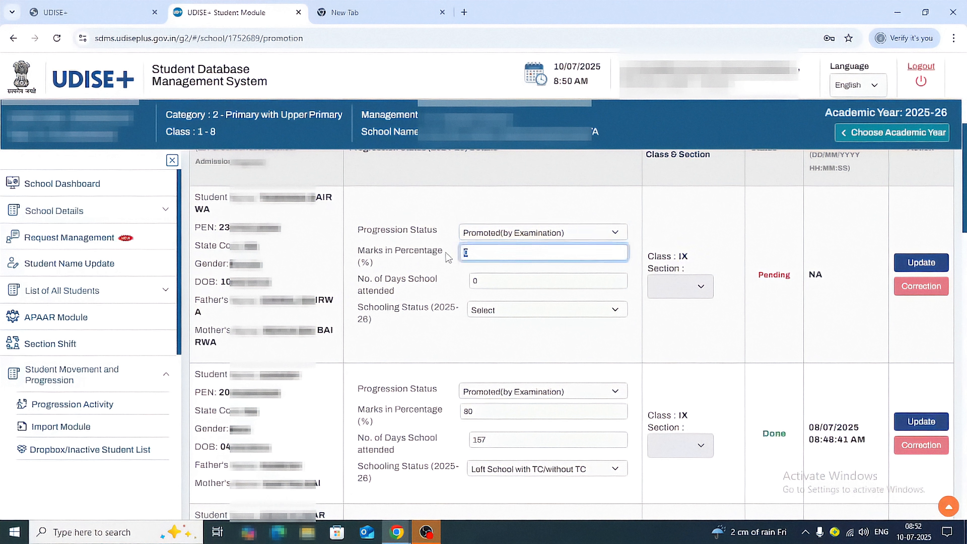
pyautogui.write('90')
pyautogui.press('Tab')
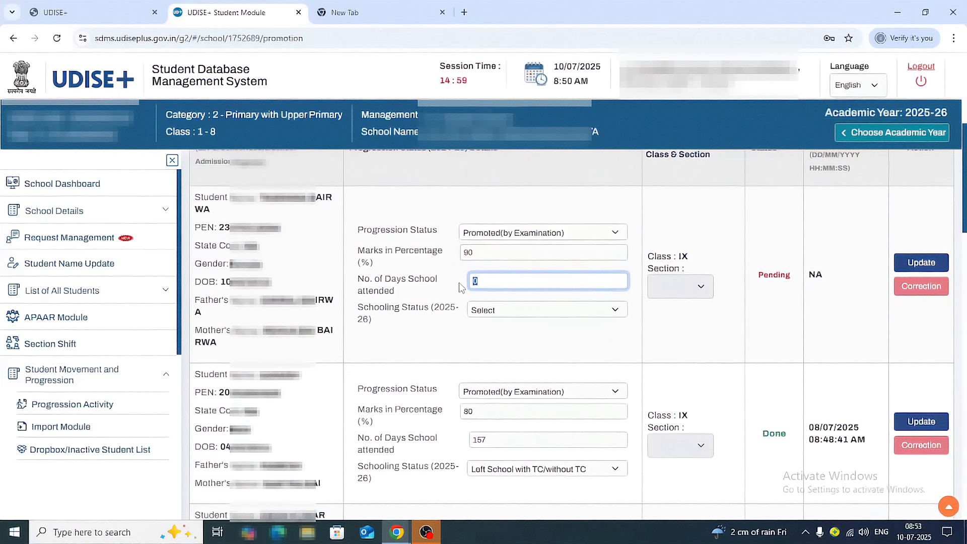
pyautogui.write('93')
# Set the pending student's 2025-26 schooling status to Left School with TC/without TC.
pyautogui.click(541, 310)
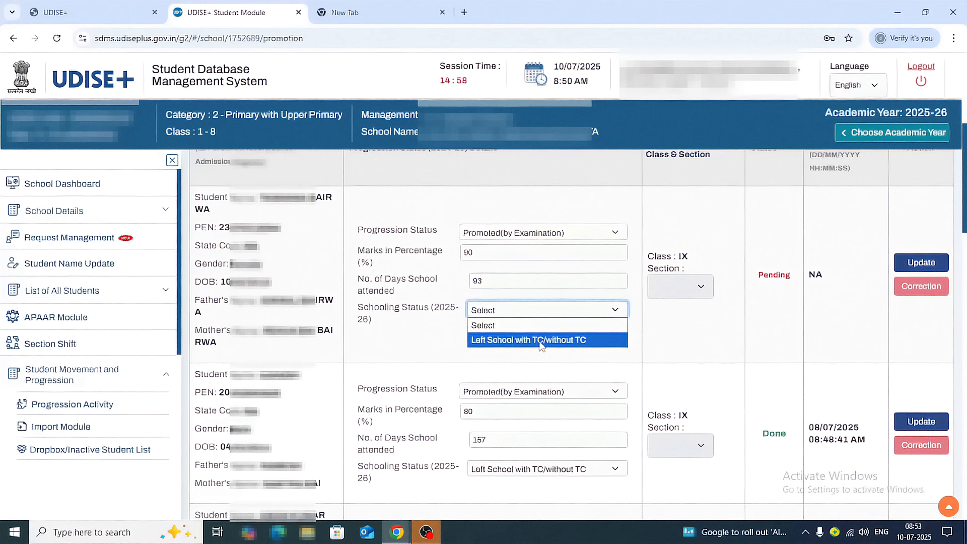
pyautogui.click(541, 346)
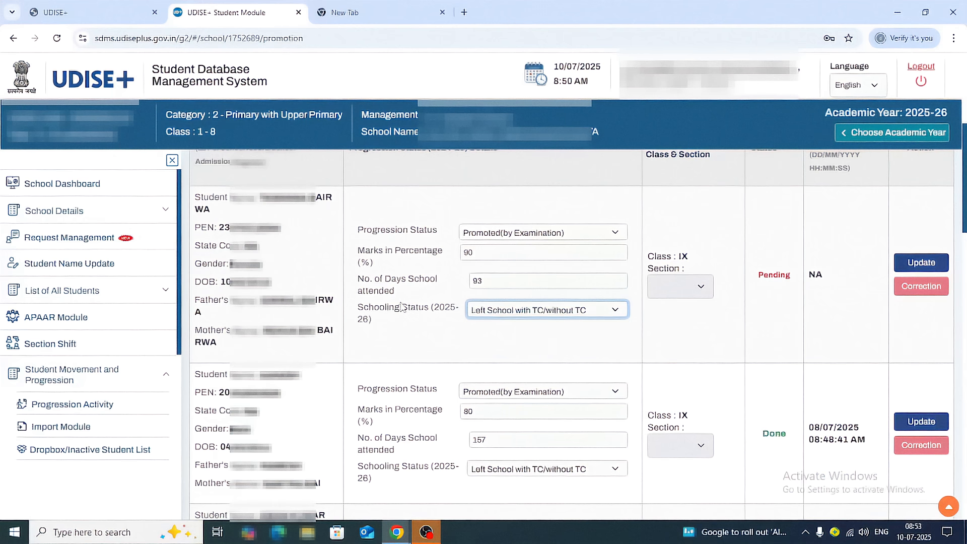
pyautogui.click(505, 311)
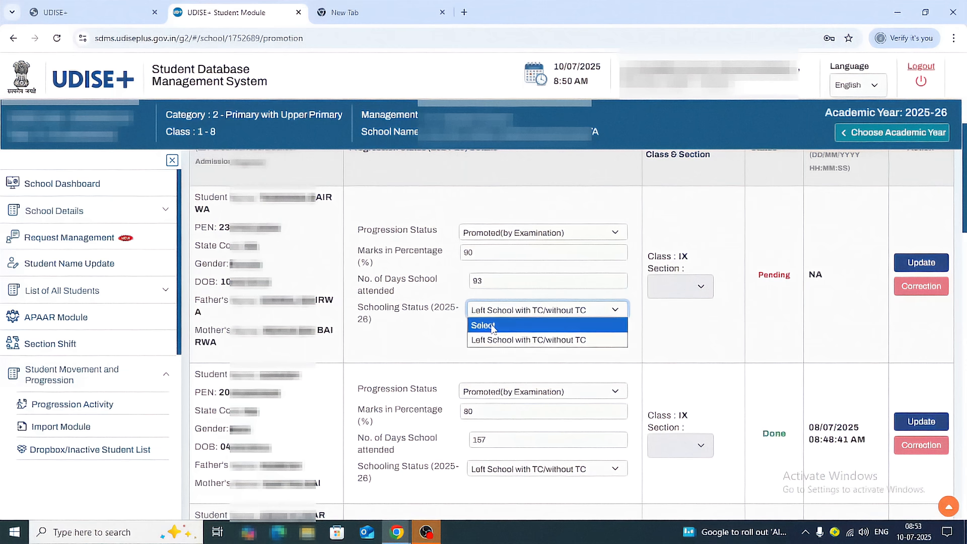
pyautogui.click(447, 335)
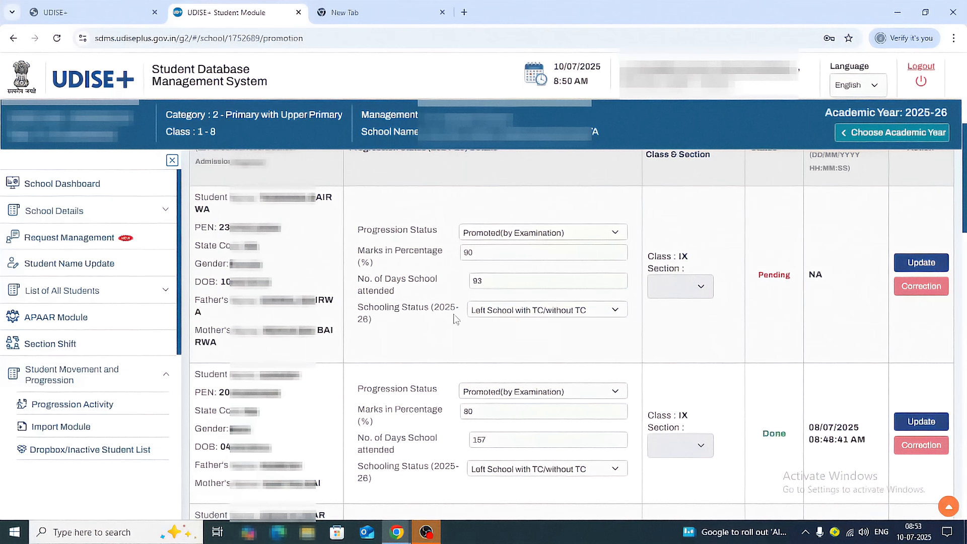
pyautogui.click(538, 314)
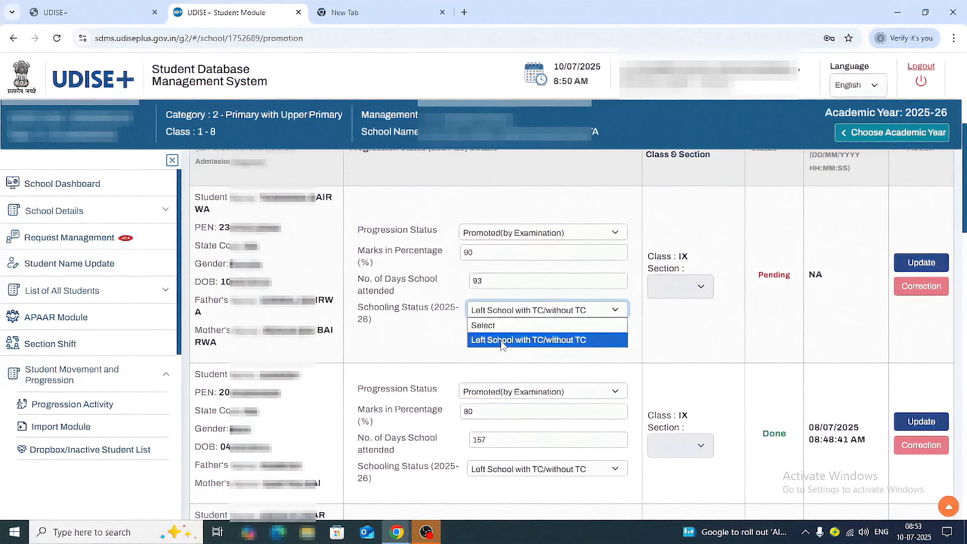
pyautogui.click(424, 340)
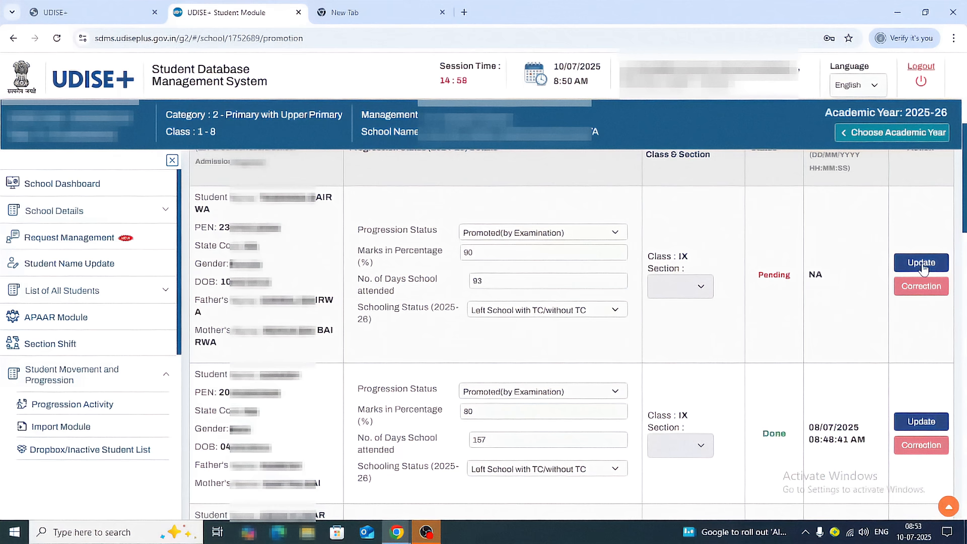
# Check the progression statuses of the Class VIII students, open the Finalize statistics for Section A and cancel without freezing it.
pyautogui.scroll(-3, 650, 374)
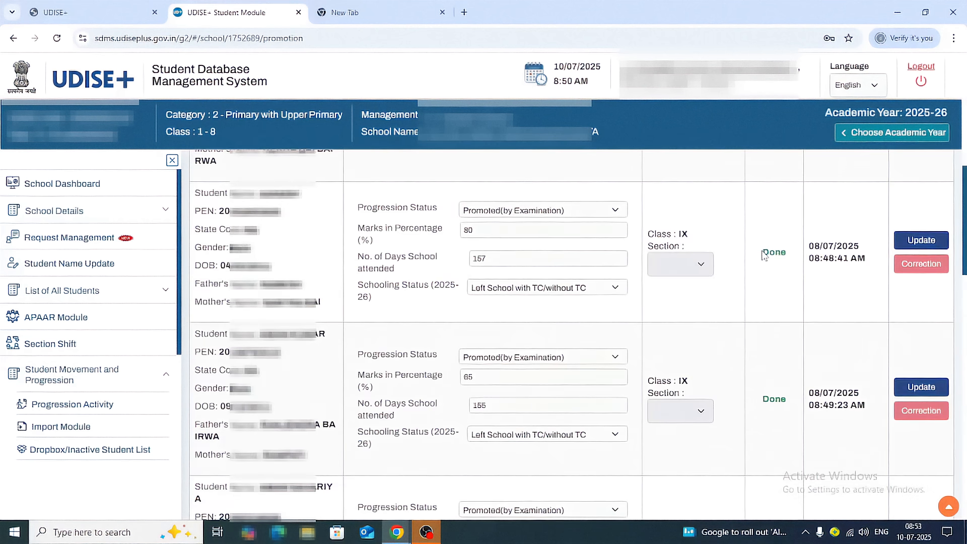
pyautogui.moveTo(762, 252); pyautogui.dragTo(790, 251)
pyautogui.click(747, 309)
pyautogui.scroll(-10, 576, 369)
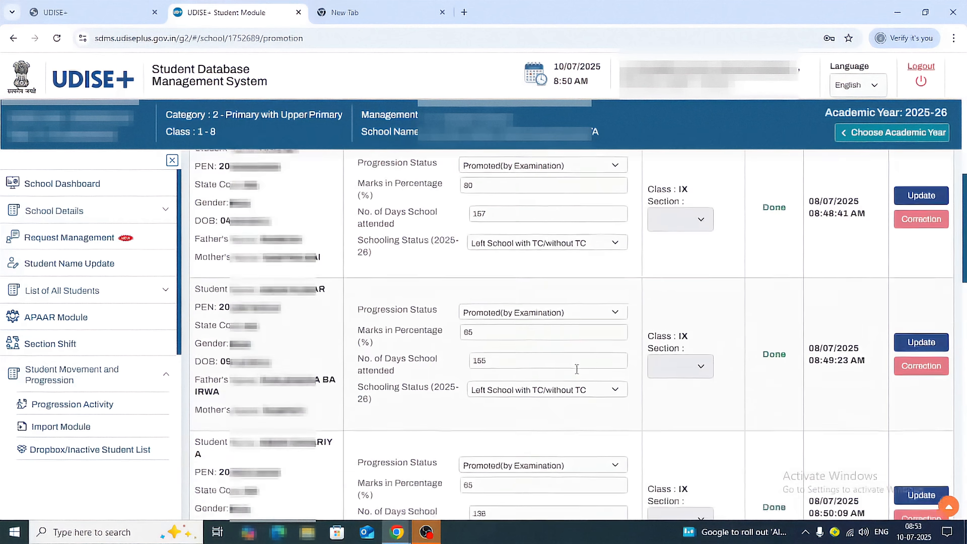
pyautogui.scroll(-10, 776, 398)
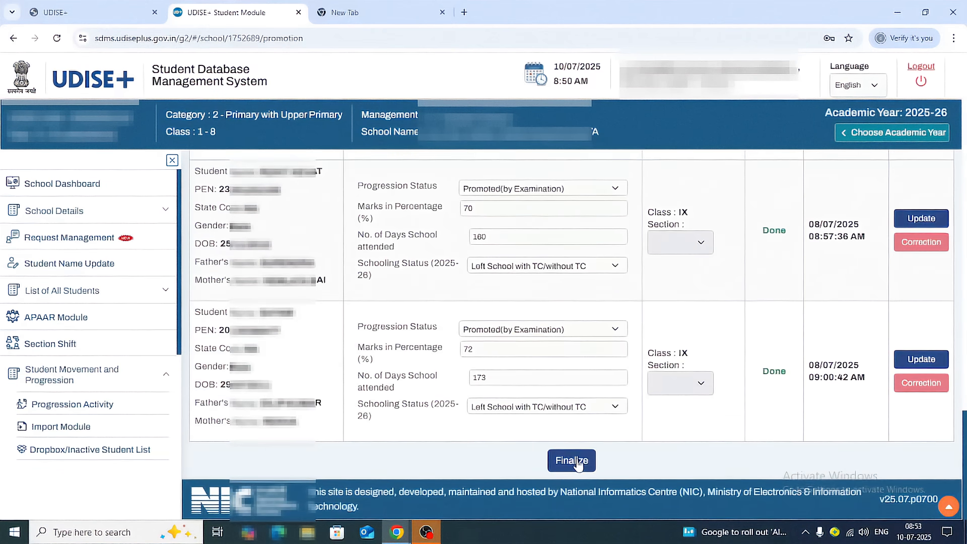
pyautogui.click(575, 463)
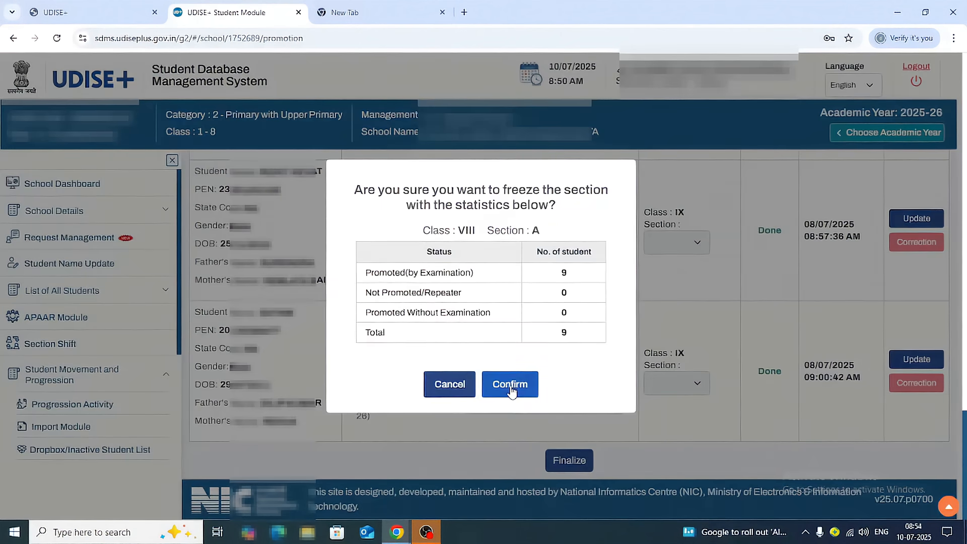
pyautogui.click(450, 386)
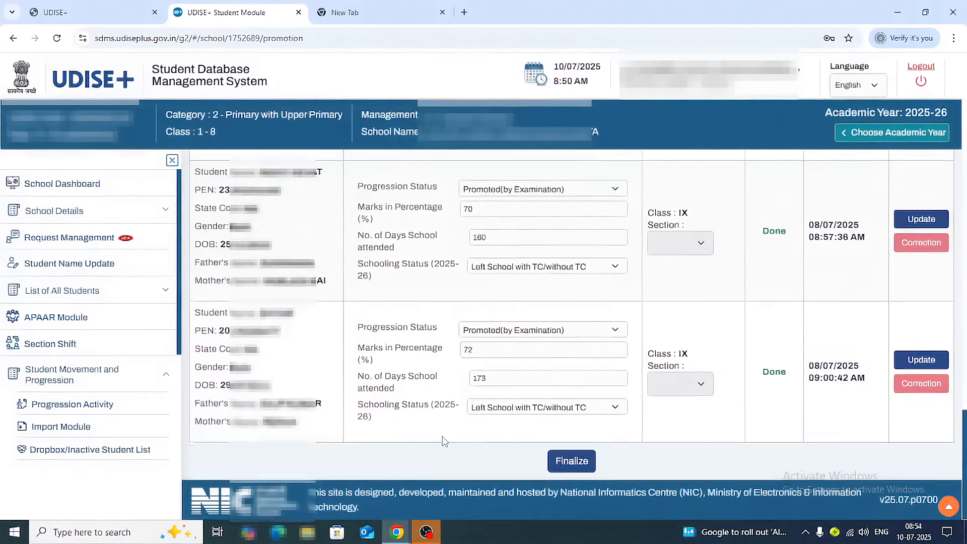
# List the students of Class VII, Section A in the progression module.
pyautogui.scroll(15, 442, 441)
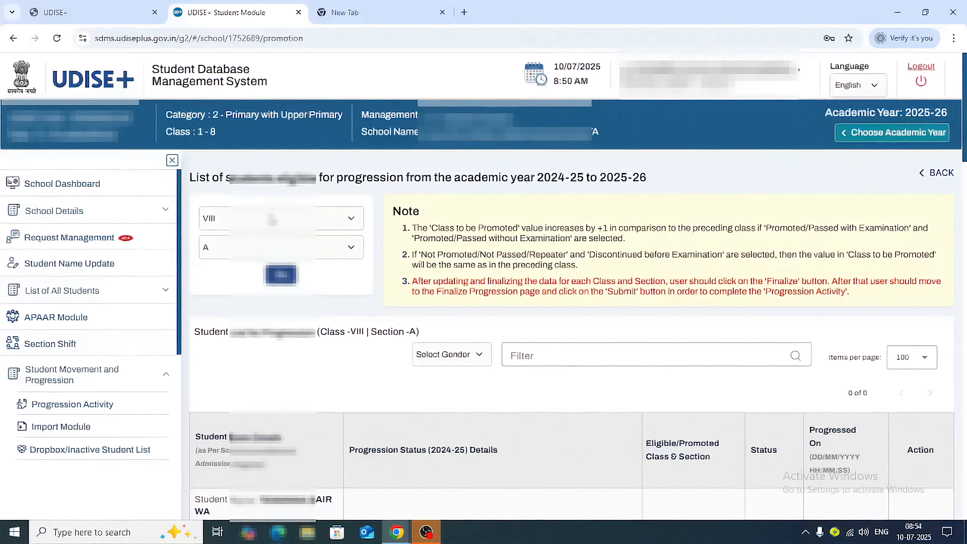
pyautogui.click(246, 222)
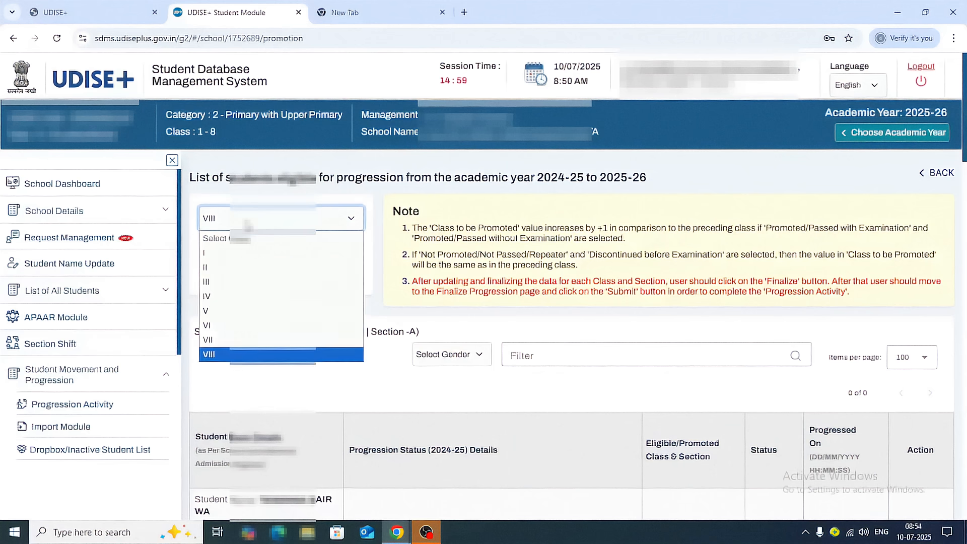
pyautogui.click(221, 339)
pyautogui.click(235, 246)
pyautogui.click(226, 283)
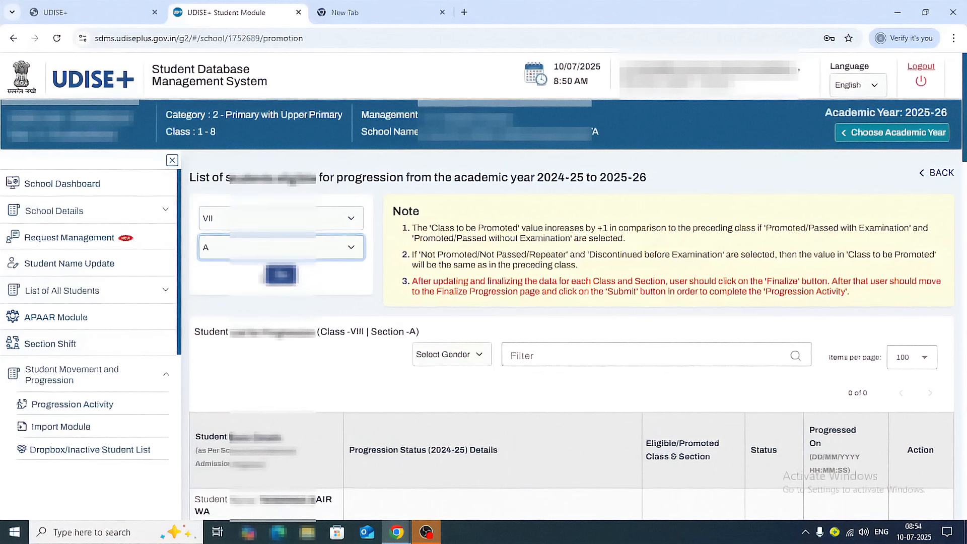
pyautogui.click(280, 279)
# Examine the Class VII student records, including their progression details, statuses and available Update and Correction actions.
pyautogui.scroll(-5, 637, 324)
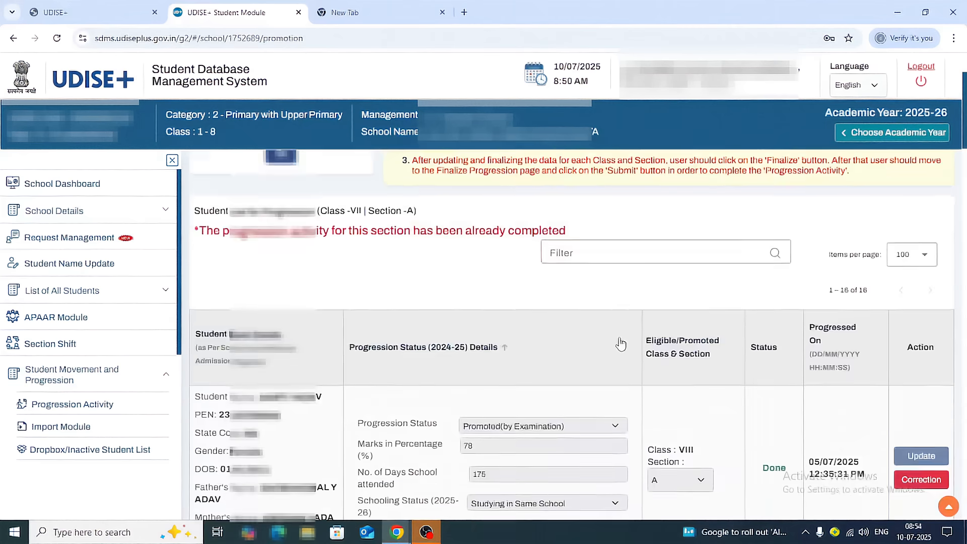
pyautogui.scroll(-10, 621, 345)
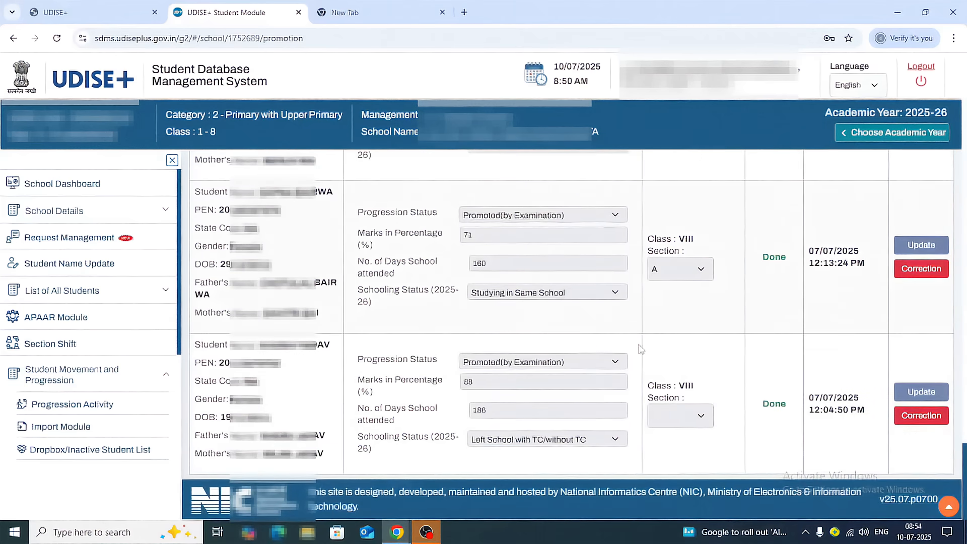
pyautogui.scroll(10, 590, 343)
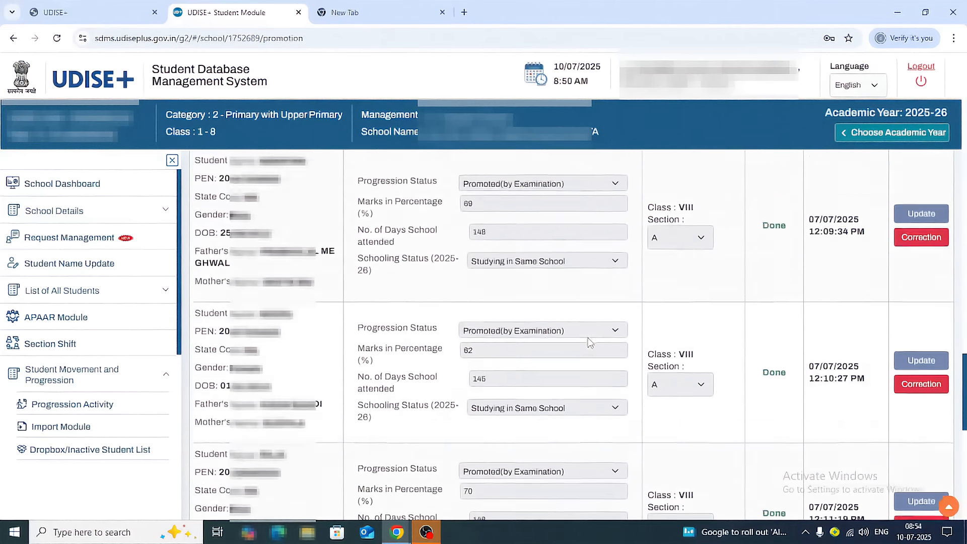
pyautogui.scroll(8, 590, 343)
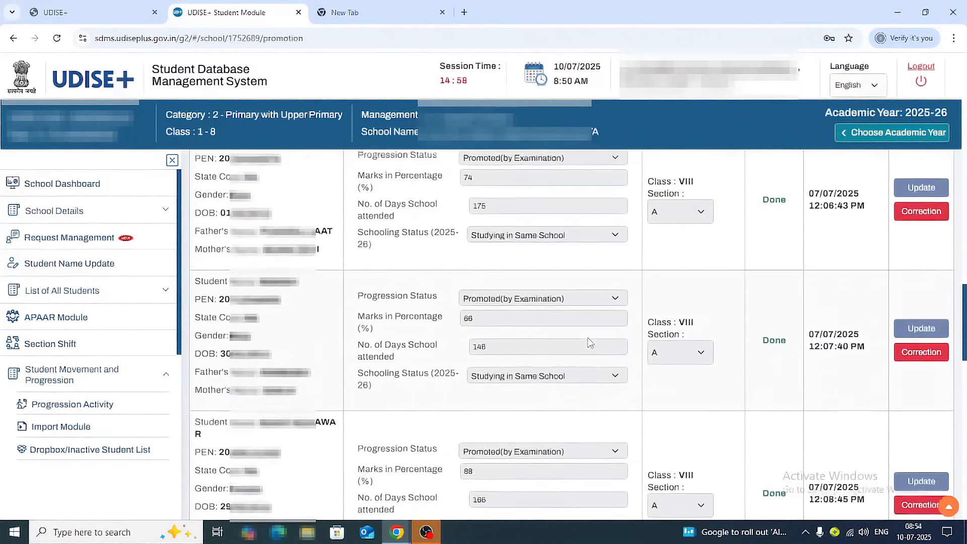
pyautogui.scroll(10, 590, 343)
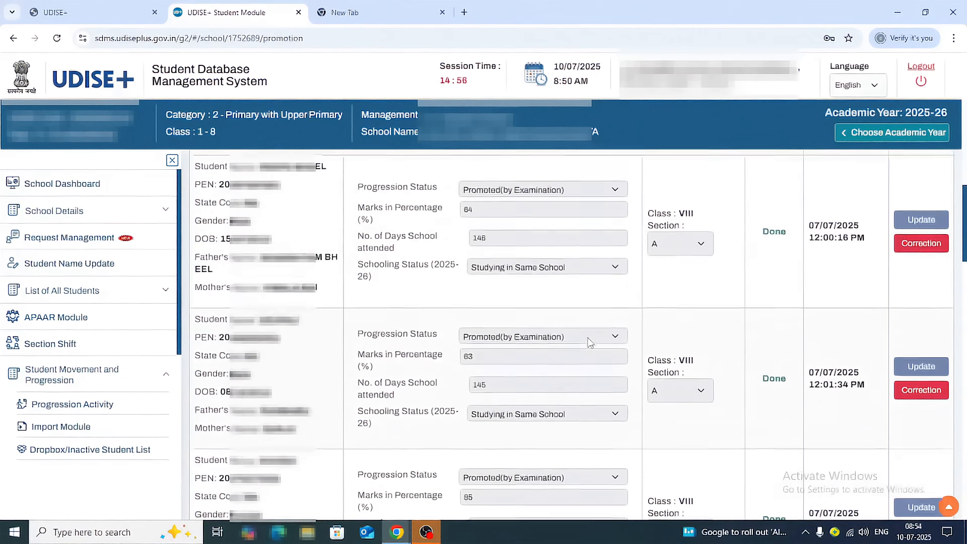
pyautogui.scroll(5, 590, 343)
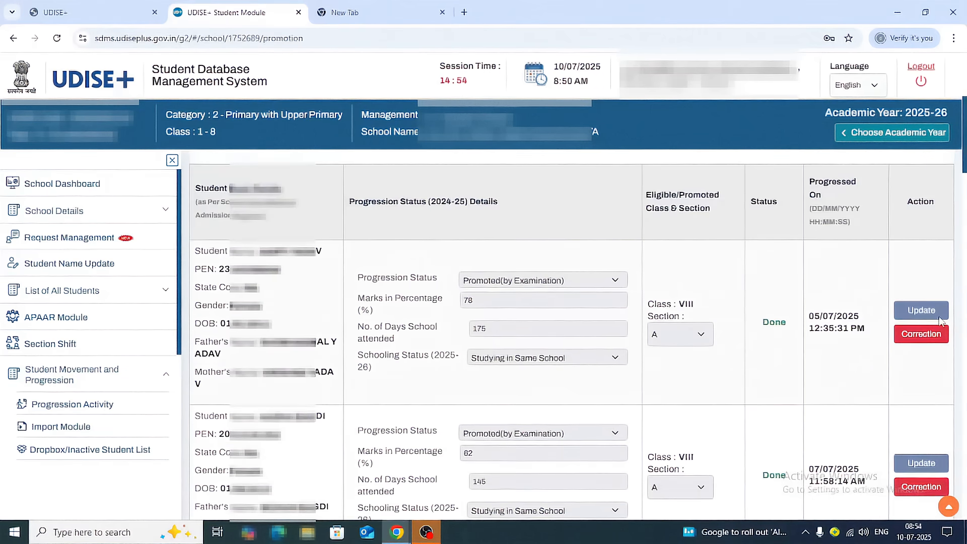
# Open the first listed Class VII student's progression record for correction and check the Progression Status options, keeping Promoted(by Examination).
pyautogui.tripleClick(911, 311)
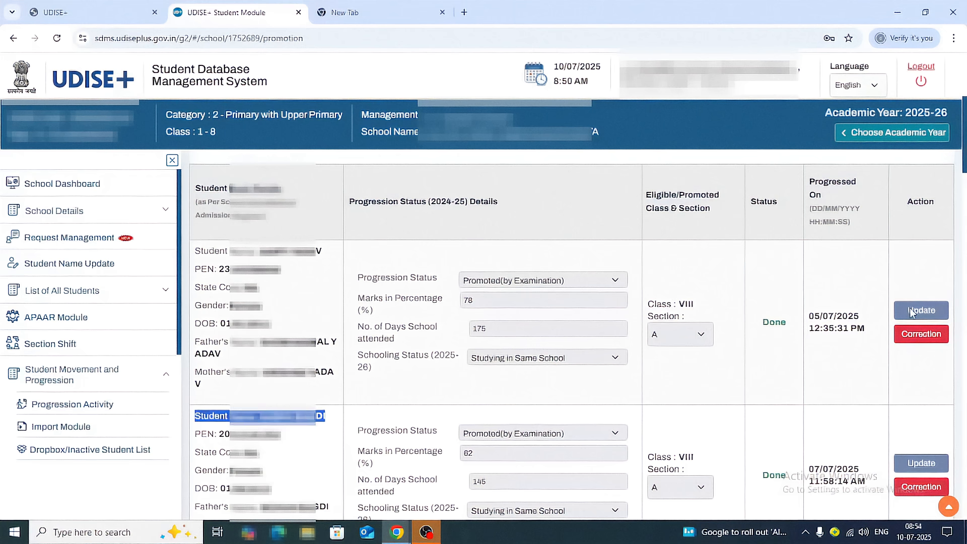
pyautogui.click(746, 367)
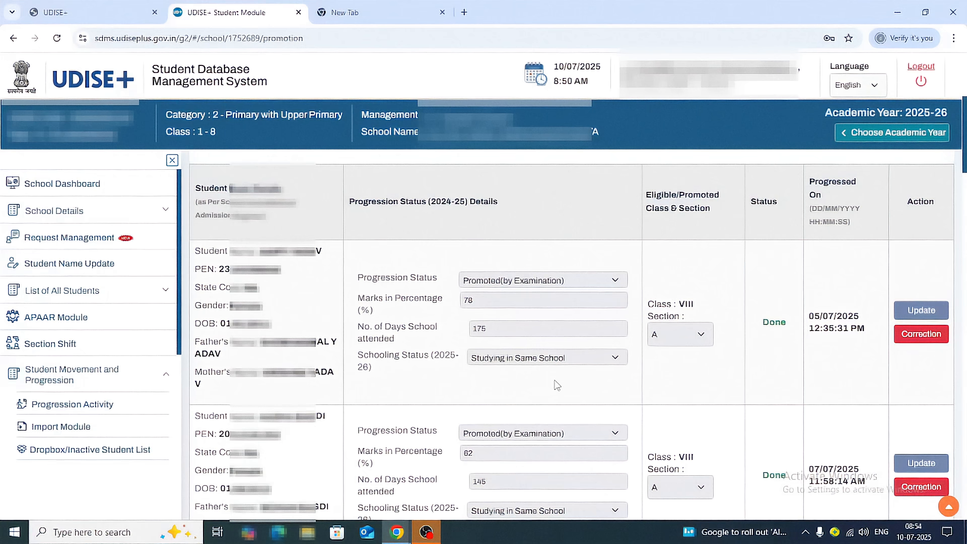
pyautogui.click(921, 337)
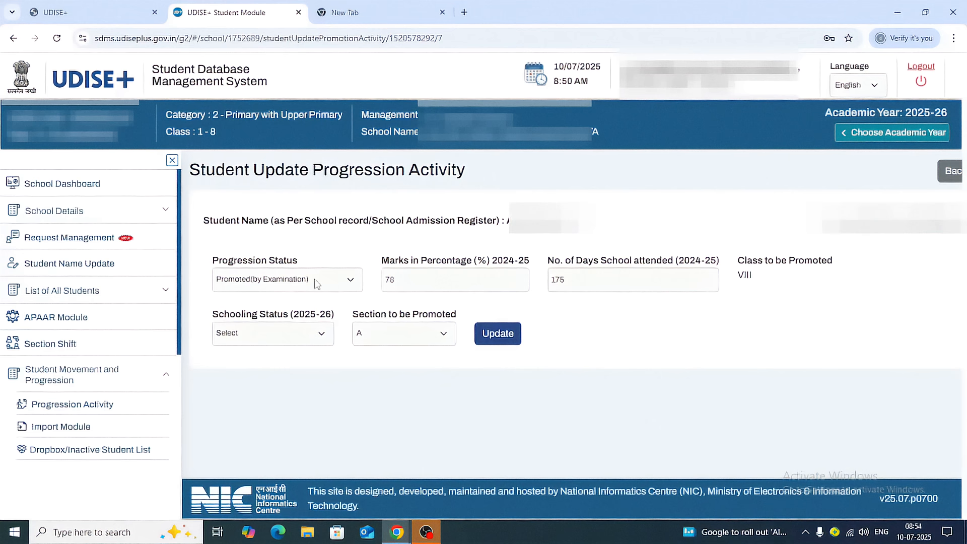
pyautogui.click(350, 281)
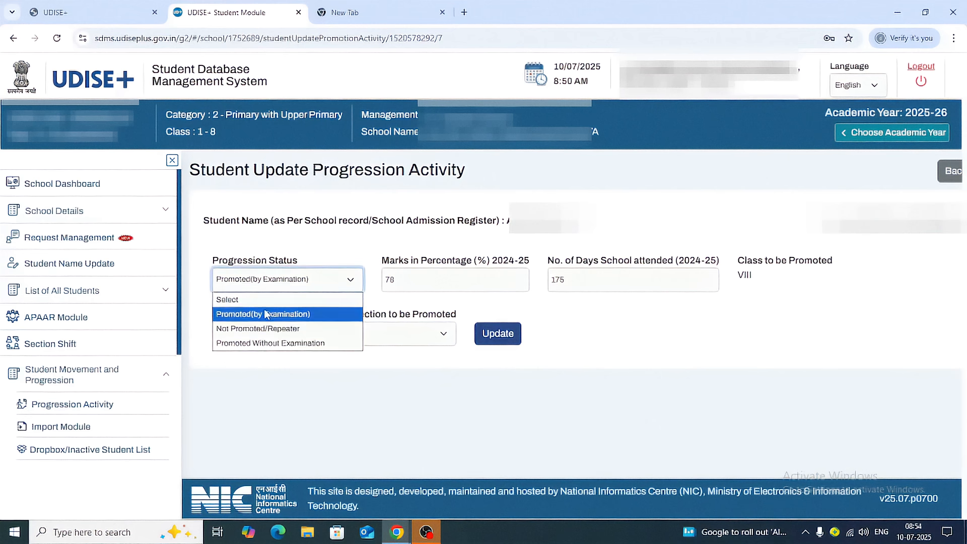
pyautogui.click(351, 283)
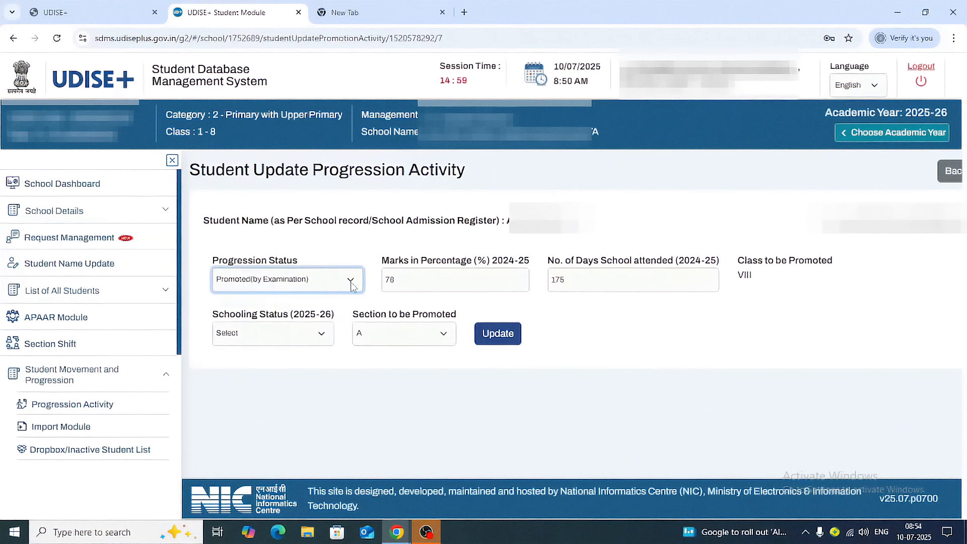
# Set the student's 2025-26 schooling status to Studying in Same School and the section to be promoted to A.
pyautogui.click(321, 335)
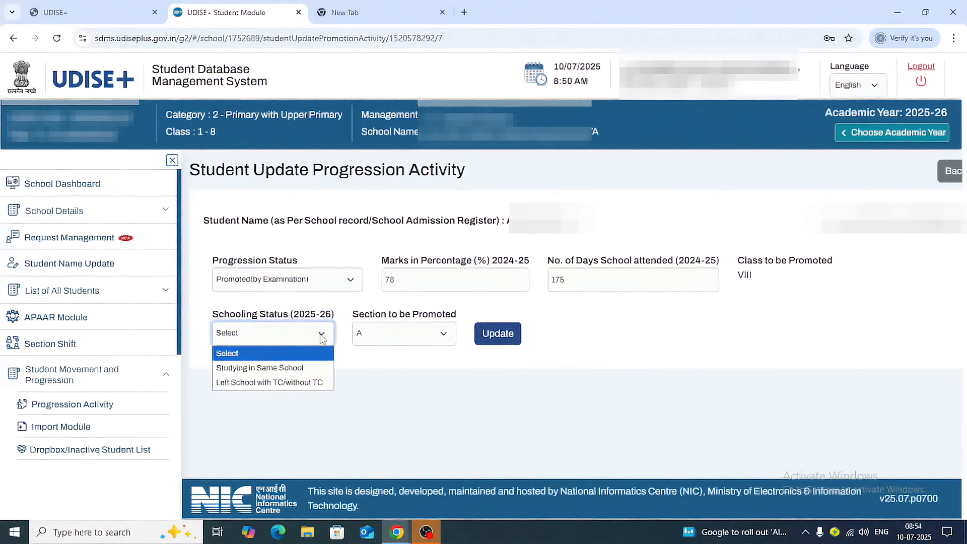
pyautogui.click(272, 372)
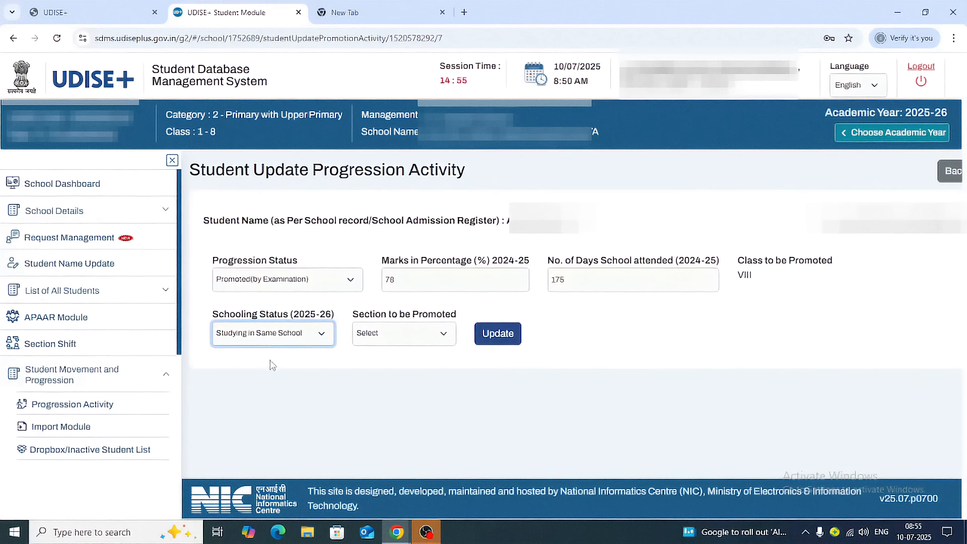
pyautogui.click(322, 335)
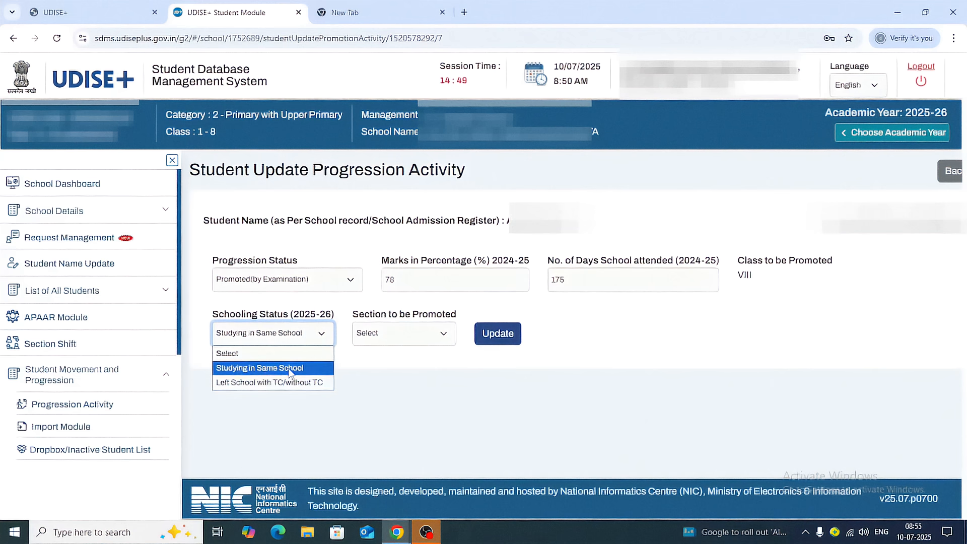
pyautogui.click(260, 369)
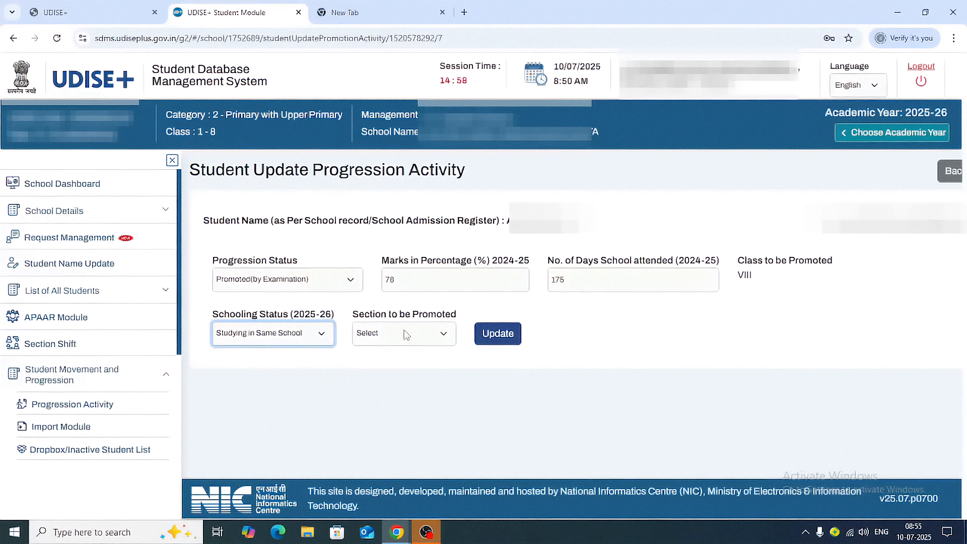
pyautogui.click(404, 334)
pyautogui.click(381, 369)
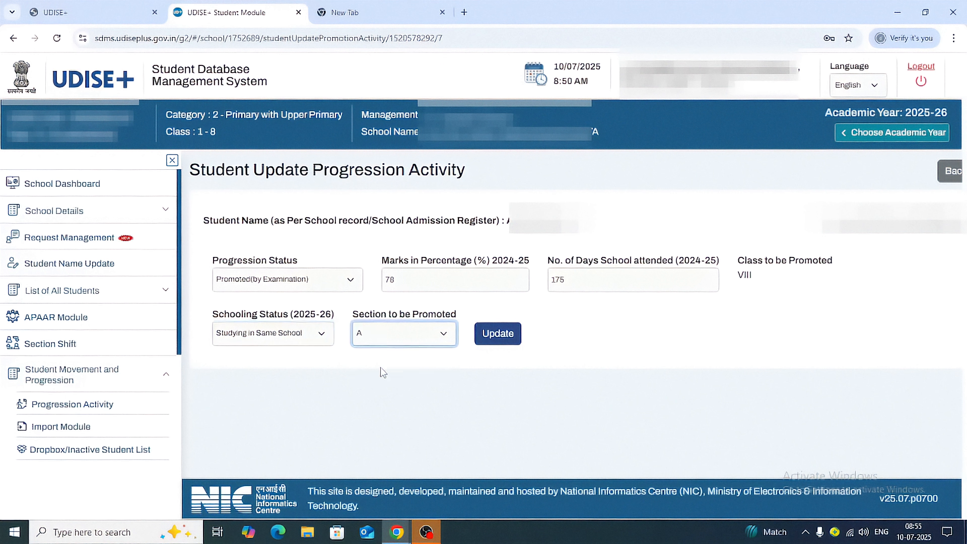
# Re-enter the student's 2024-25 marks percentage and save the corrected progression details.
pyautogui.doubleClick(389, 280)
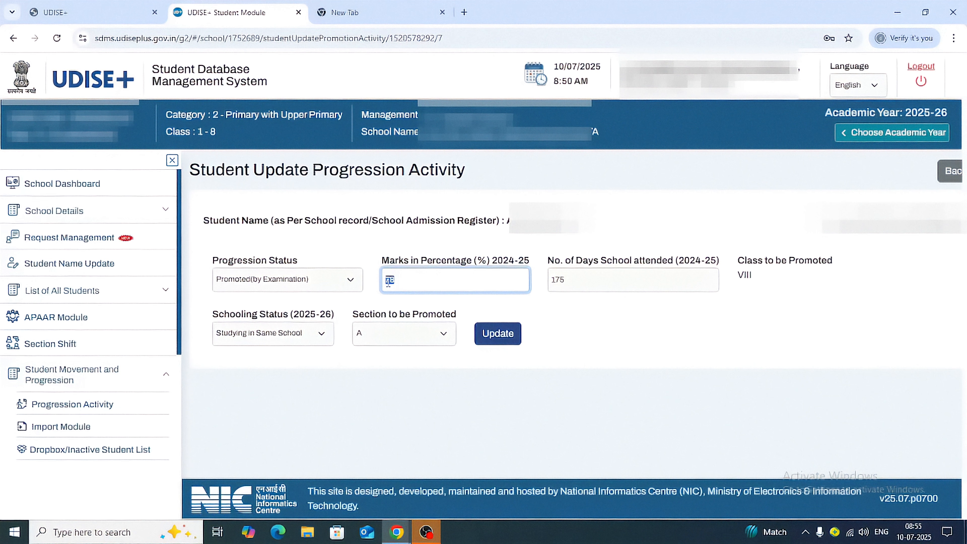
pyautogui.write('7')
pyautogui.click(495, 341)
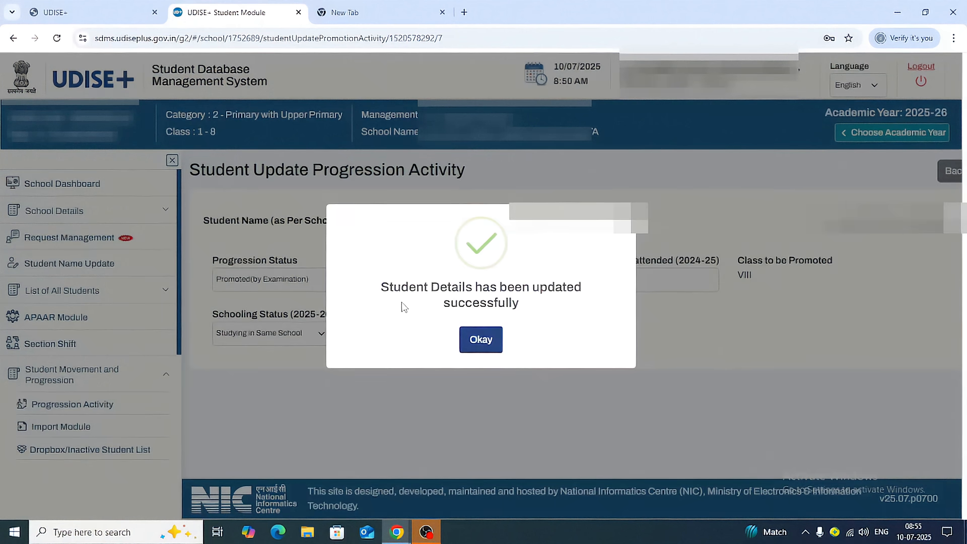
pyautogui.click(481, 341)
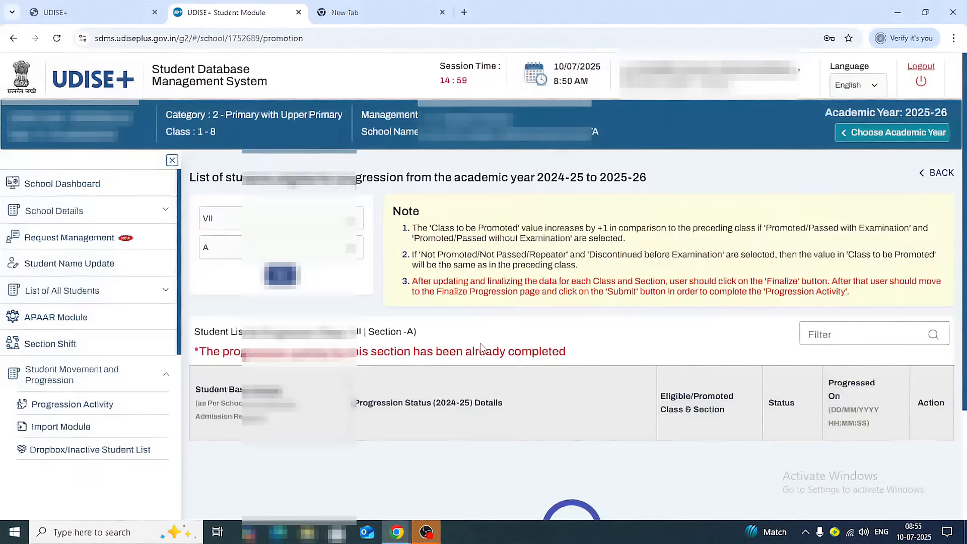
pyautogui.scroll(-6, 523, 401)
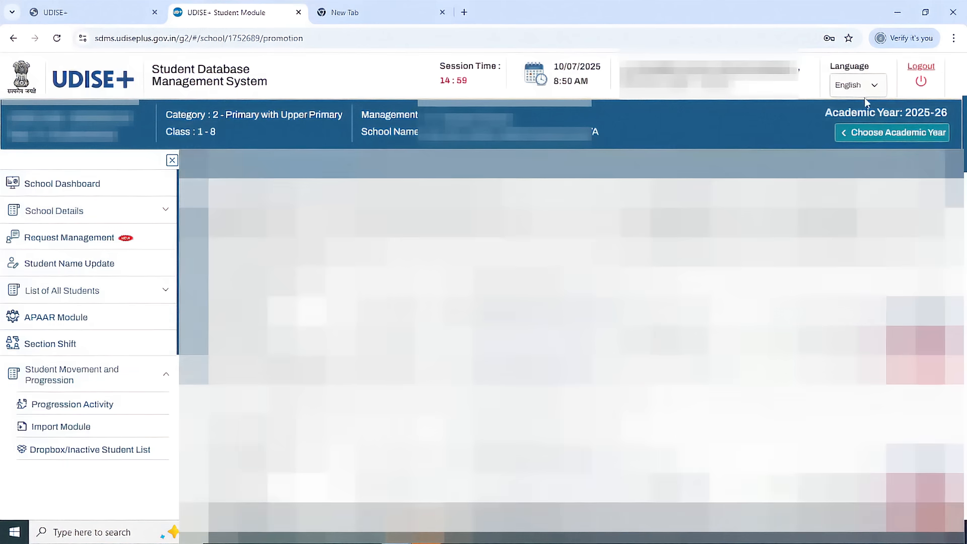
pyautogui.moveTo(965, 126); pyautogui.dragTo(965, 83)
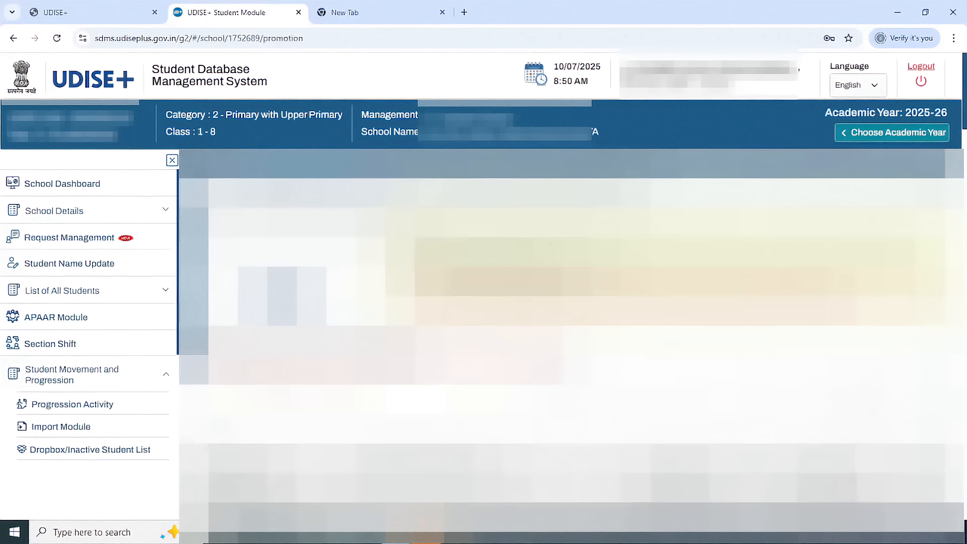